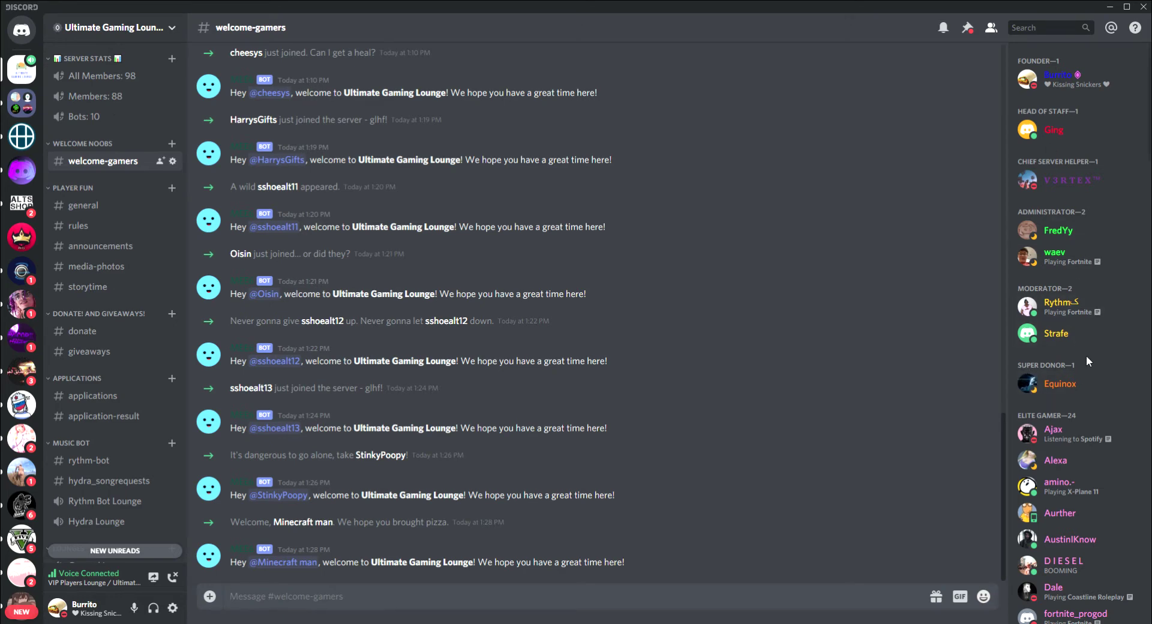
Look through the server's member list down to the bots, and open the rythm-bot text channel.
scroll(1086, 360, "down", 1)
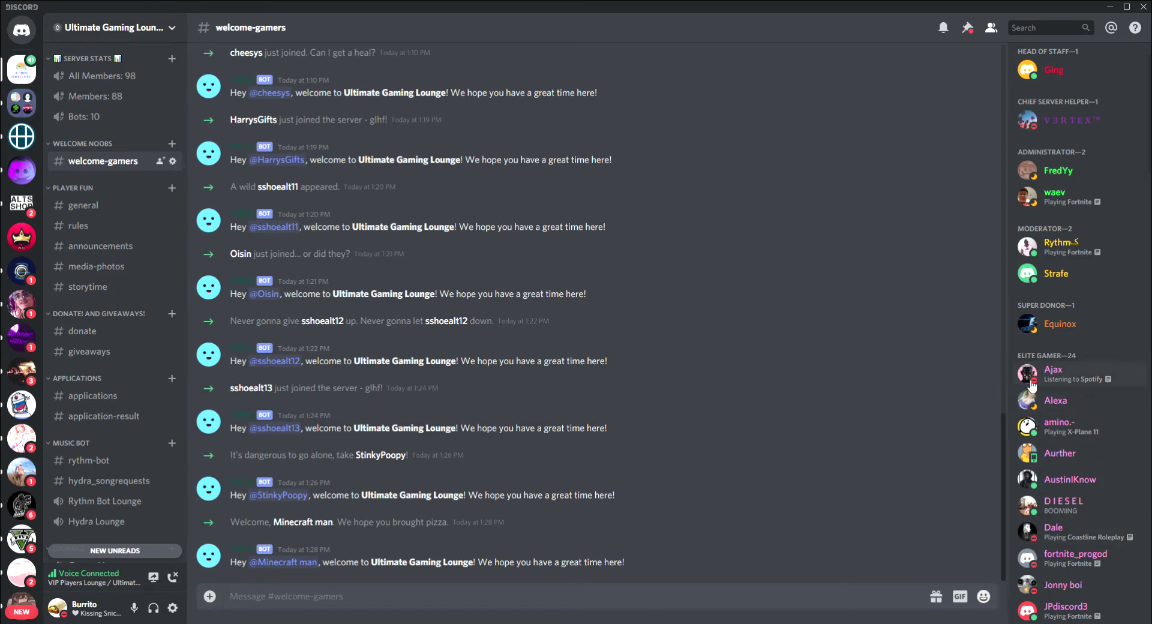
scroll(1038, 408, "down", 10)
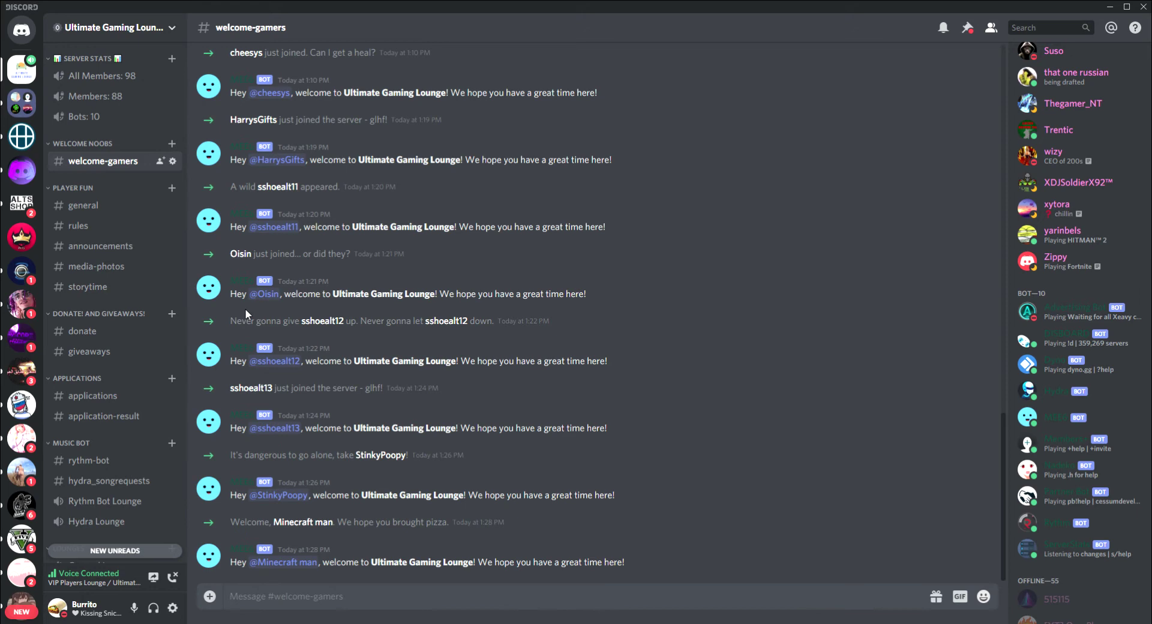
scroll(105, 359, "down", 4)
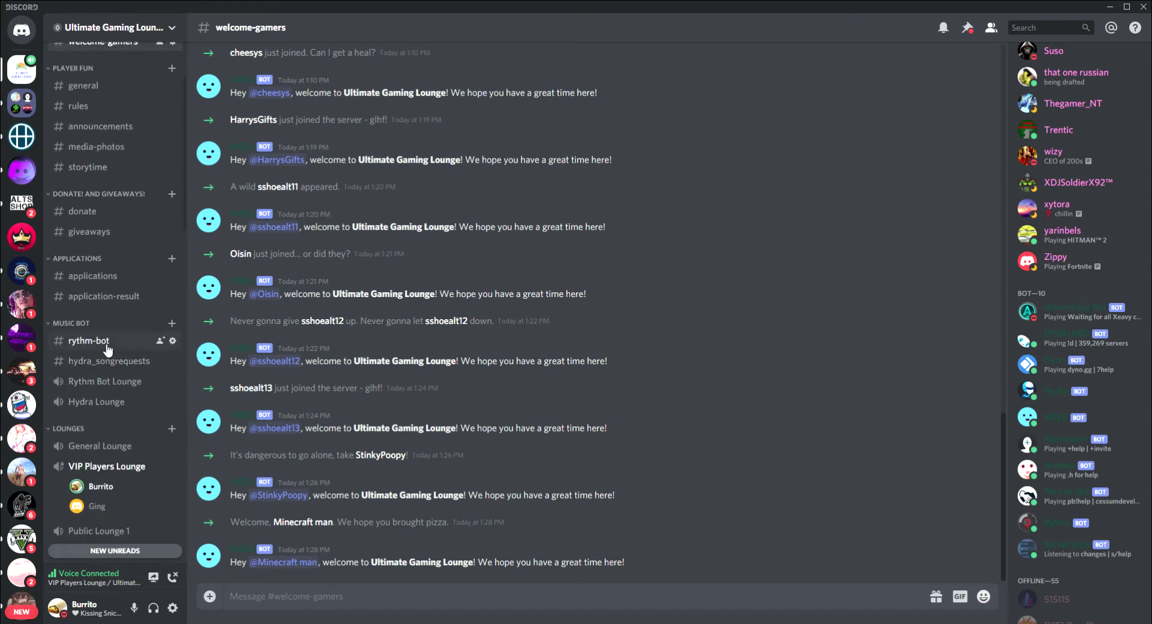
left_click(106, 347)
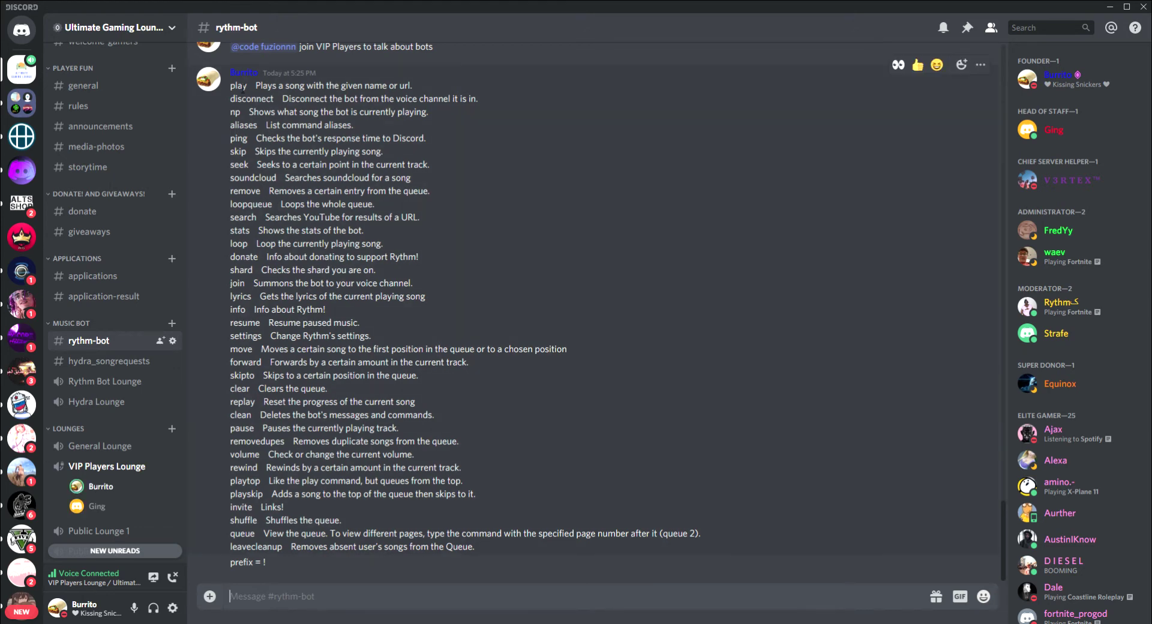
Look through the server's channel list, from the player channels and lounges to the Fortnite wagers channels.
scroll(102, 470, "down", 2)
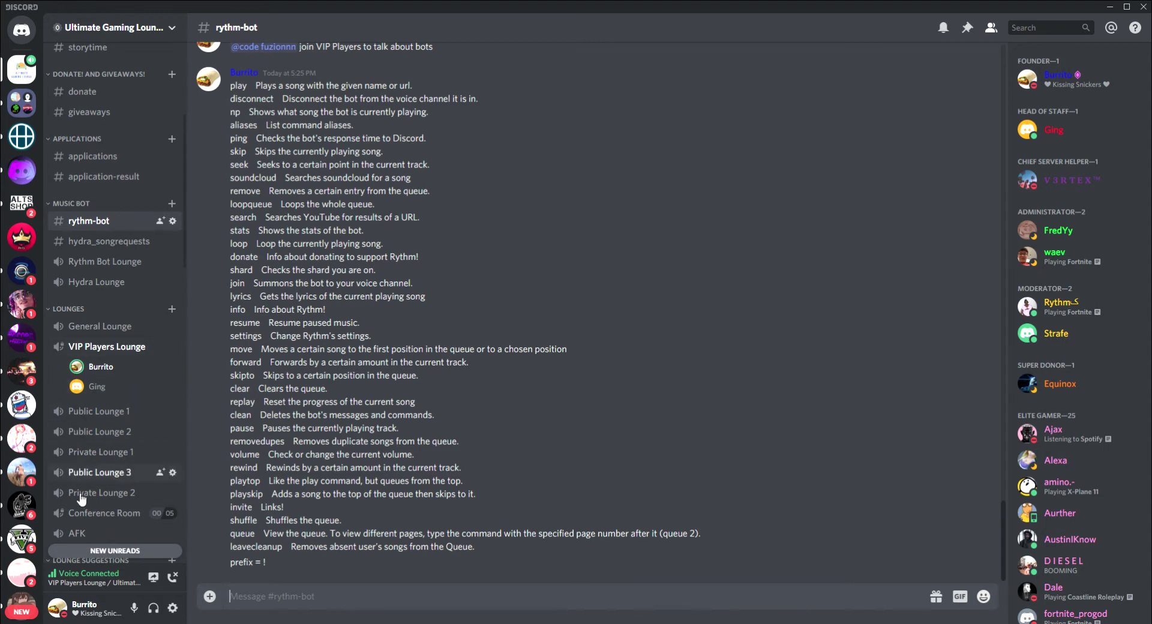
scroll(90, 471, "down", 4)
scroll(90, 470, "down", 3)
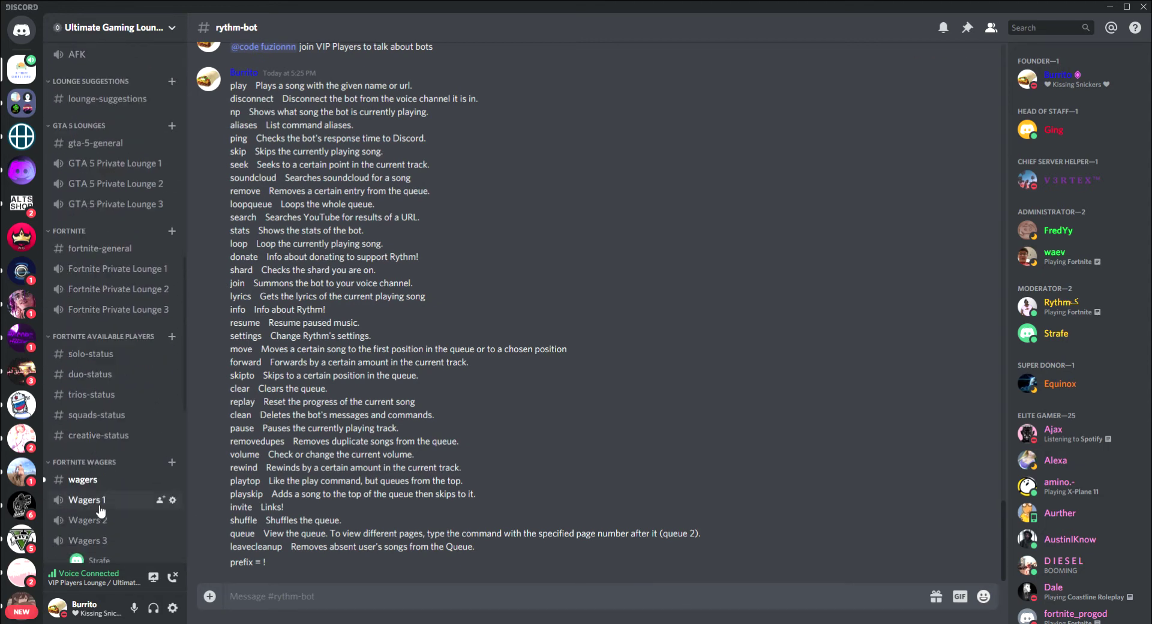
scroll(124, 492, "up", 11)
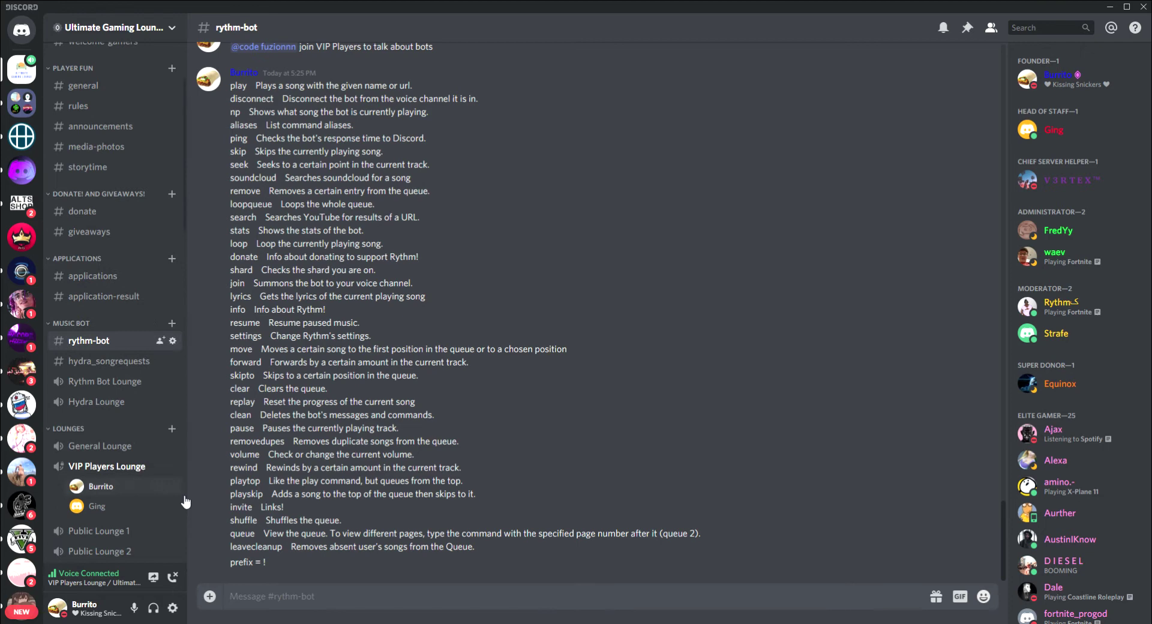
scroll(226, 527, "up", 4)
scroll(424, 460, "down", 4)
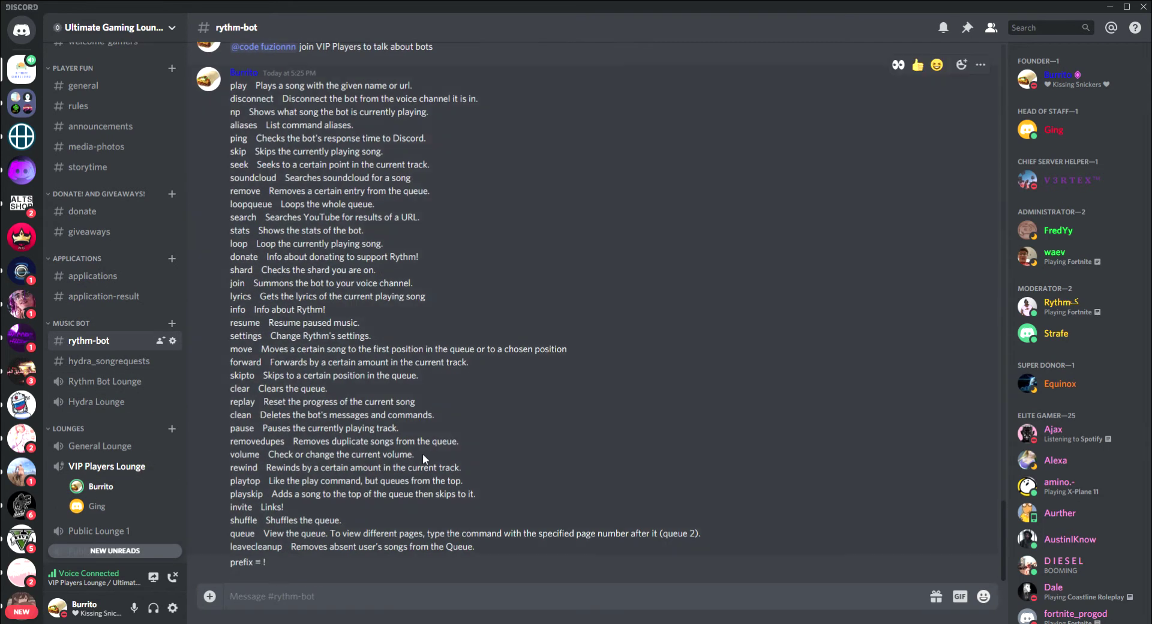
Send the command "!summon" in rythm-bot to bring the Rythm bot into the current voice channel.
type("!")
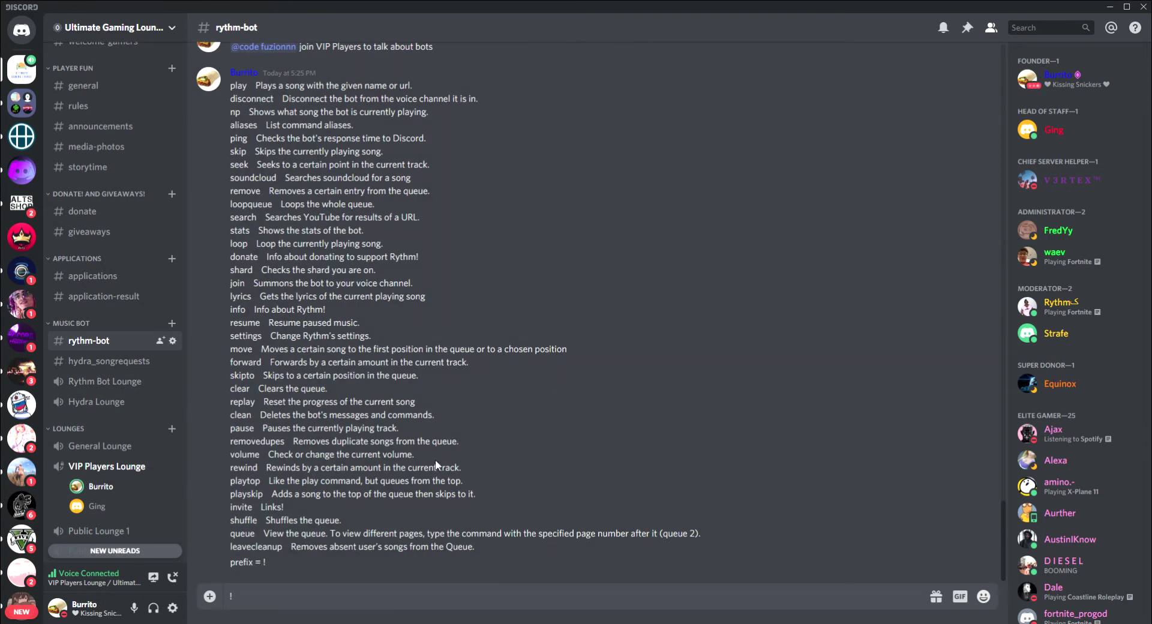
type("summon")
key("Return")
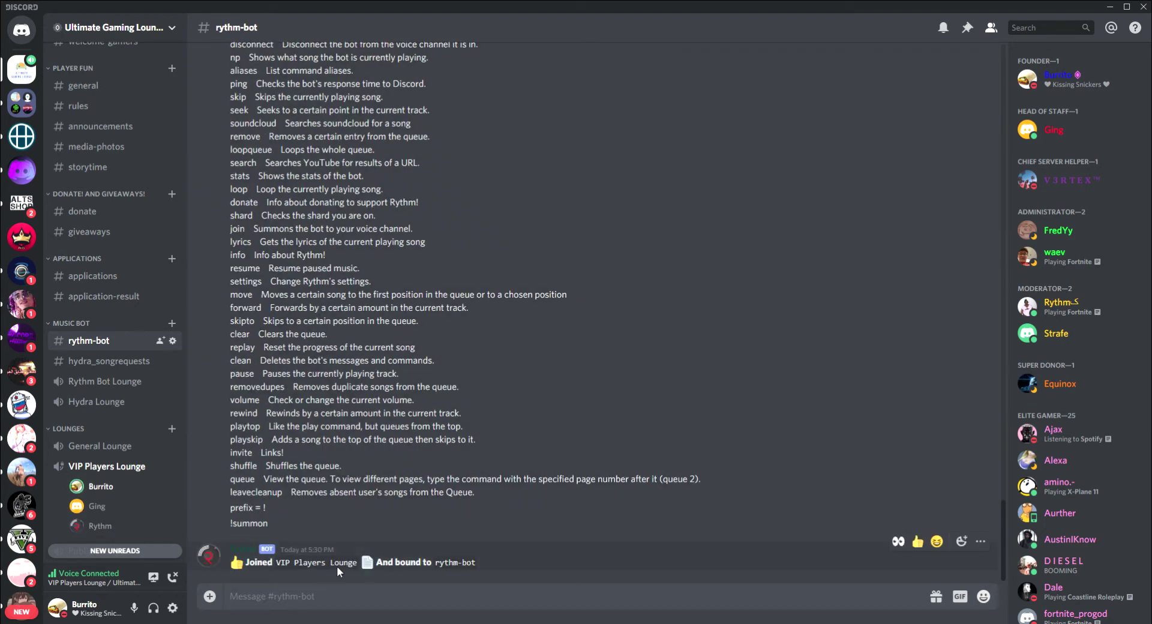
Move the Rythm bot from VIP Players Lounge to the Rythm Bot Lounge voice channel.
scroll(111, 408, "down", 2)
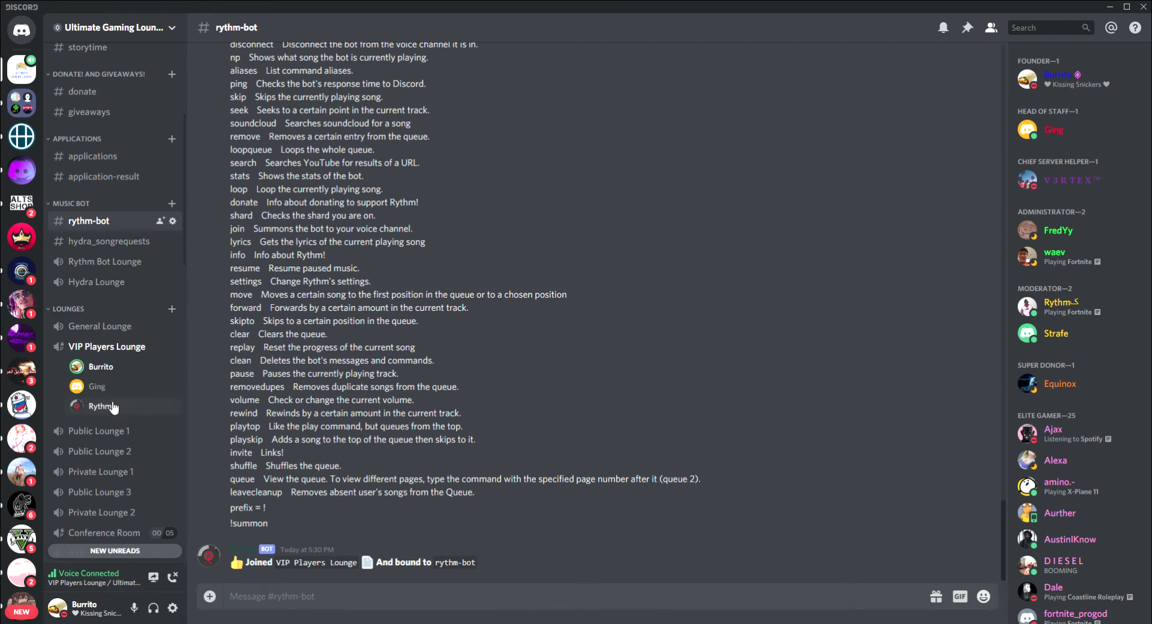
scroll(111, 413, "up", 2)
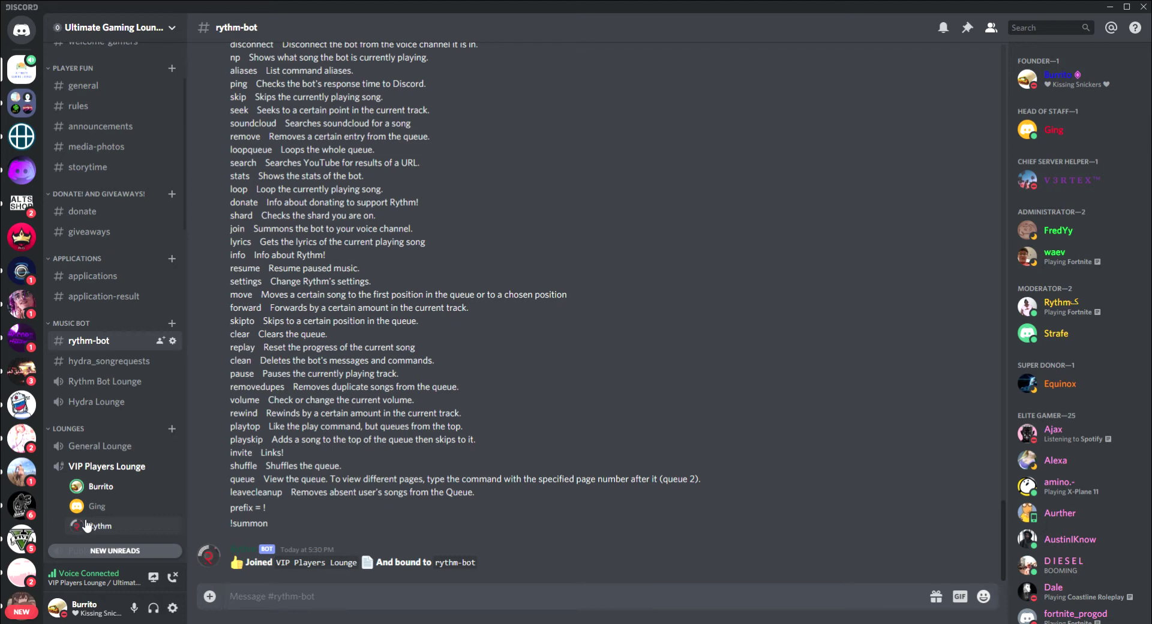
left_click_drag(86, 527, 130, 375)
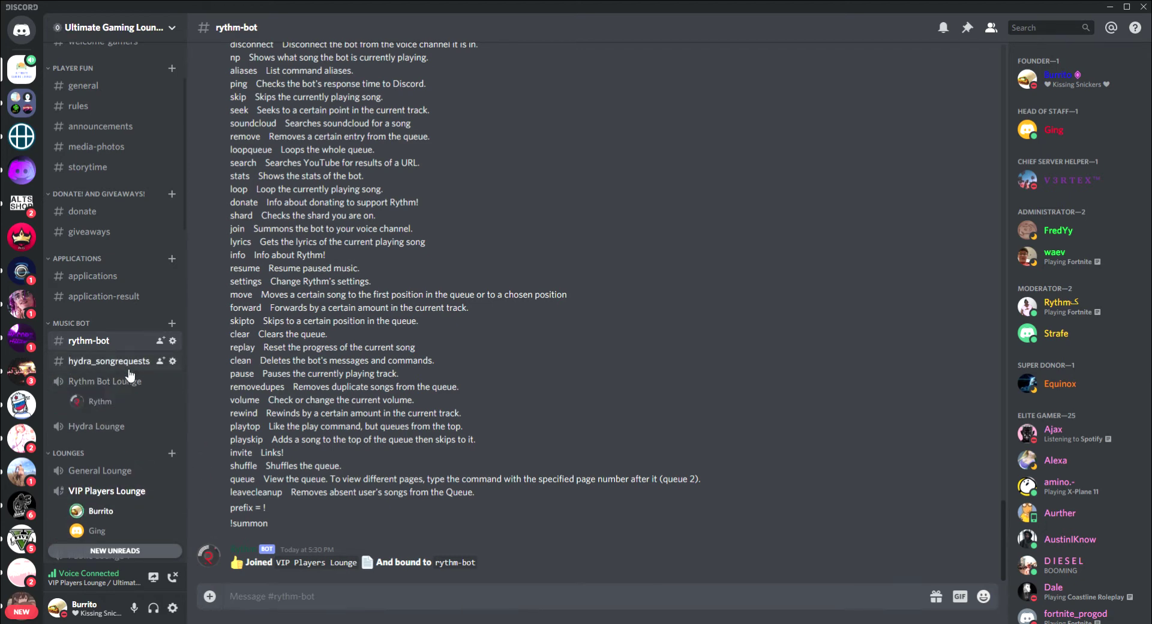
View the voice channels offered as move destinations for the Rythm bot, without choosing one.
right_click(115, 408)
mouse_move(174, 602)
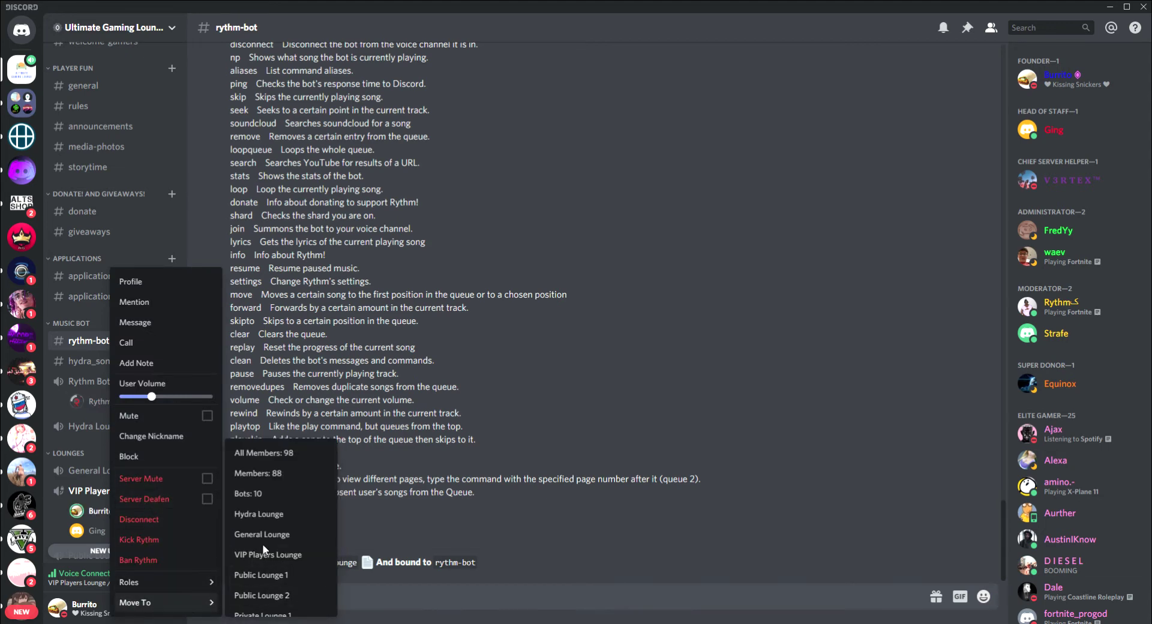
scroll(270, 549, "down", 2)
scroll(270, 549, "up", 2)
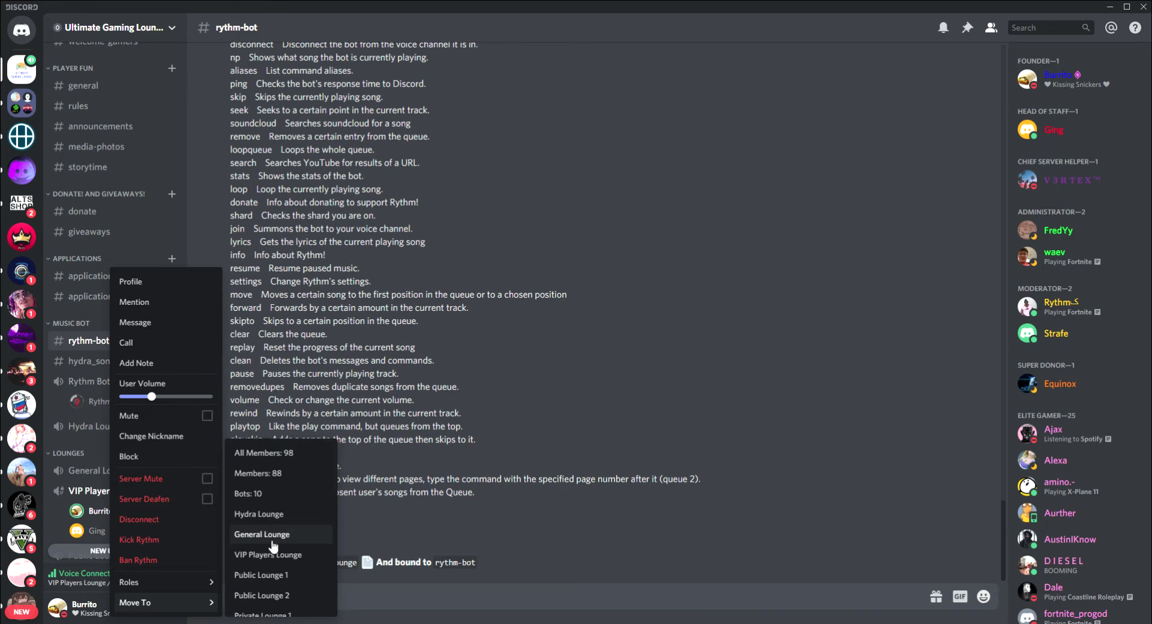
left_click(624, 441)
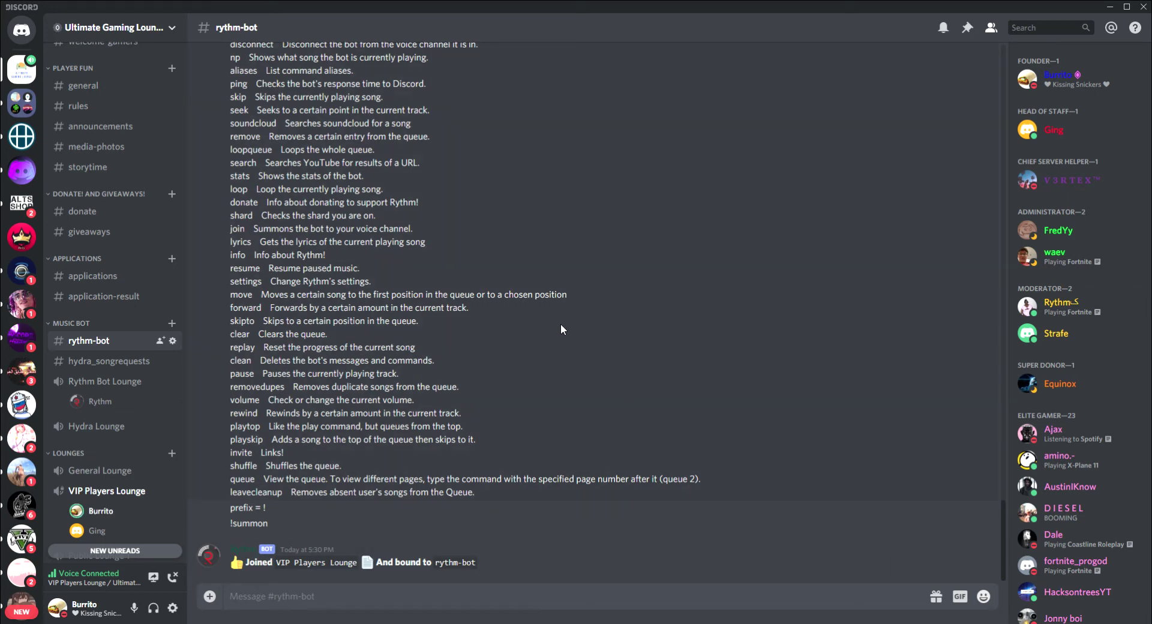
Review the posted list of Rythm commands and the earlier messages in the rythm-bot channel.
scroll(334, 223, "up", 1)
scroll(252, 213, "down", 1)
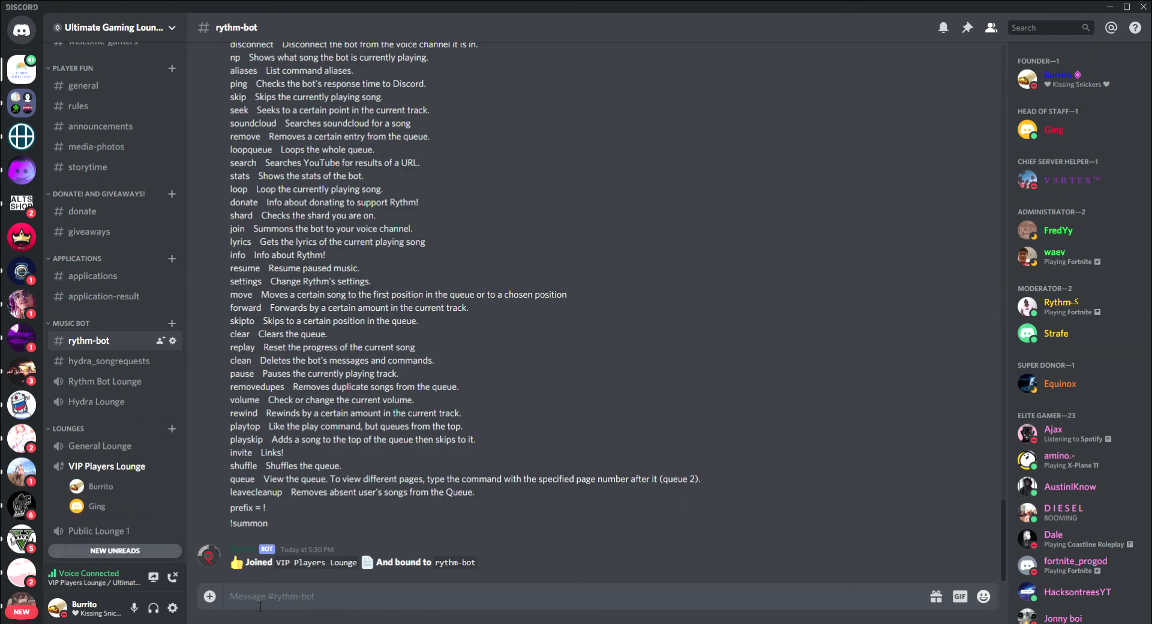
right_click(239, 599)
left_click(239, 599)
scroll(252, 302, "up", 2)
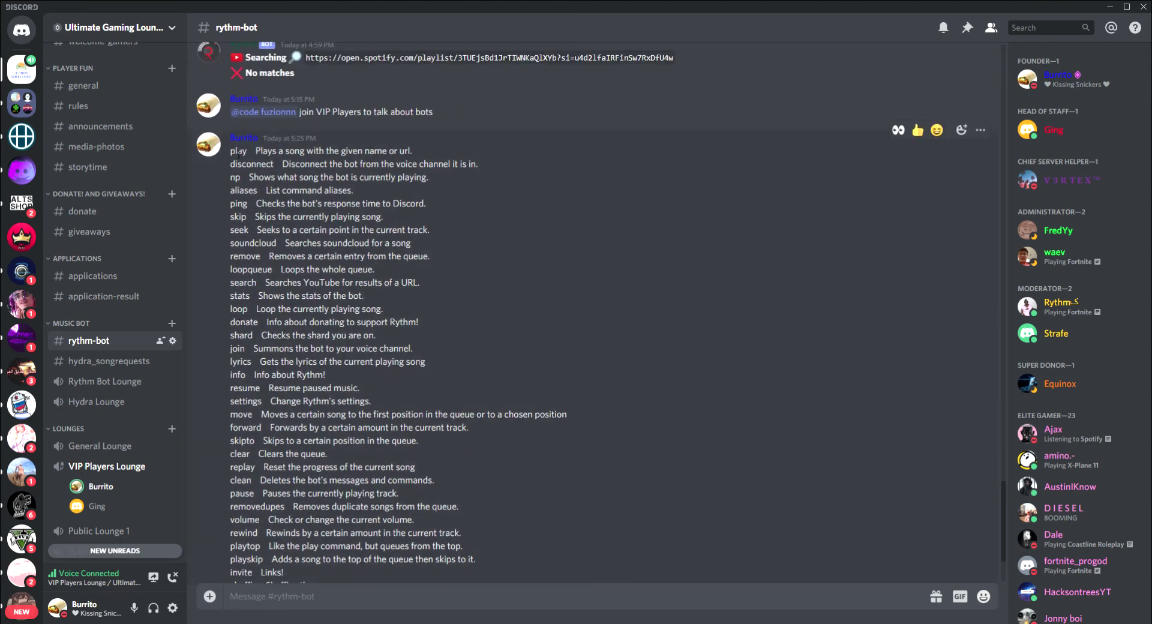
scroll(300, 408, "down", 3)
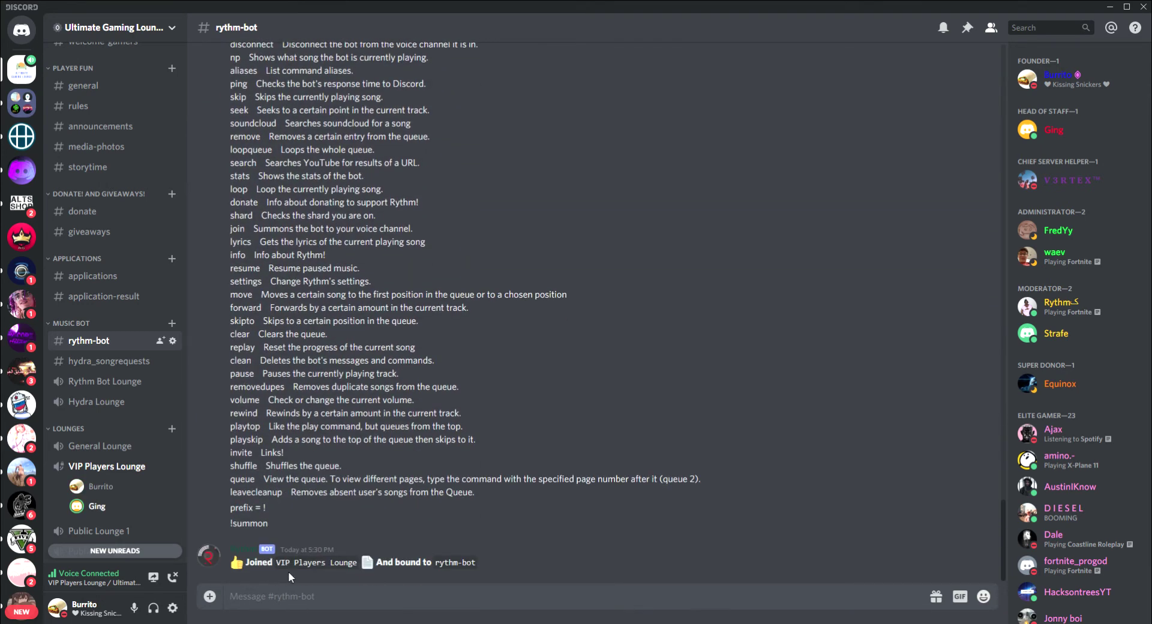
scroll(284, 290, "up", 4)
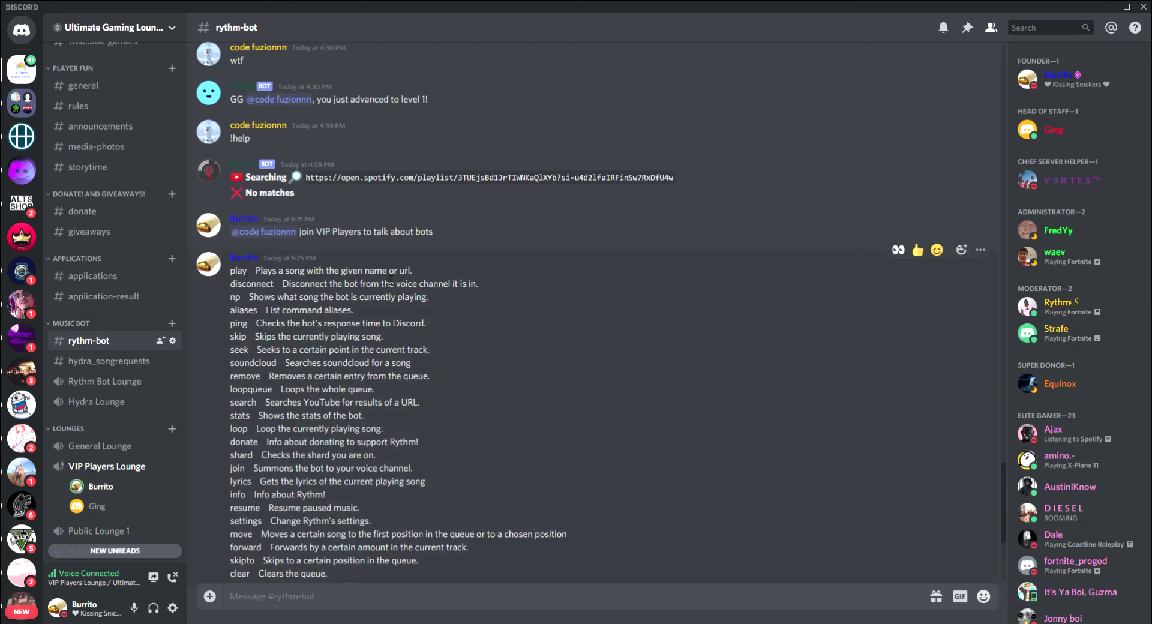
scroll(294, 408, "down", 4)
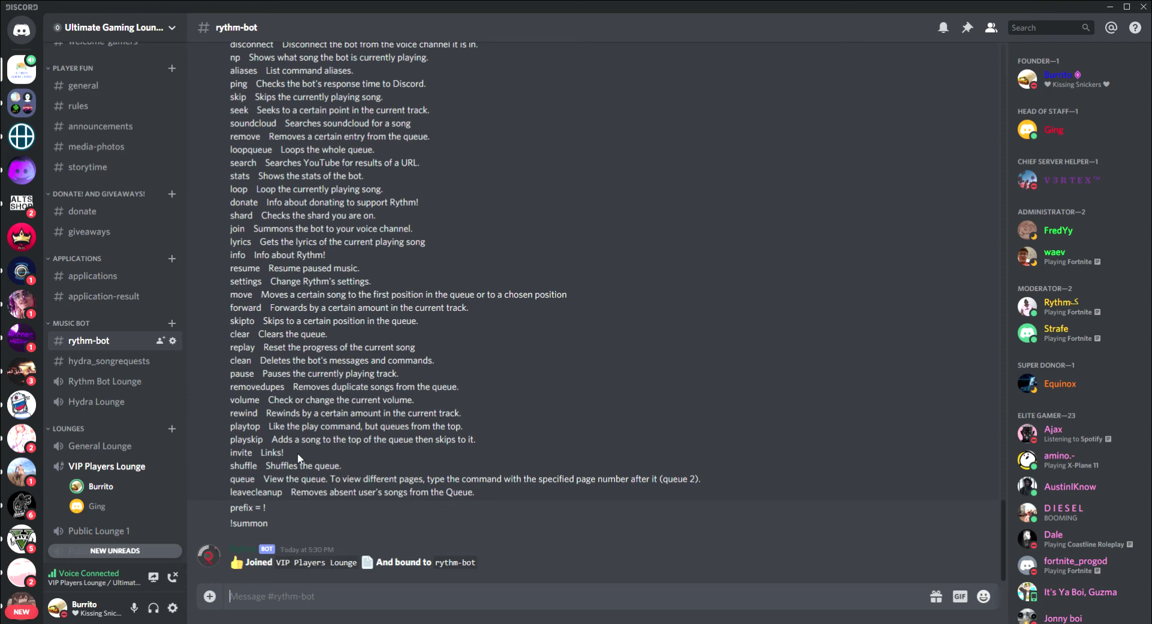
Draft the example command "!play (paste)" in the rythm-bot channel and erase it without sending.
type("!play (paste)")
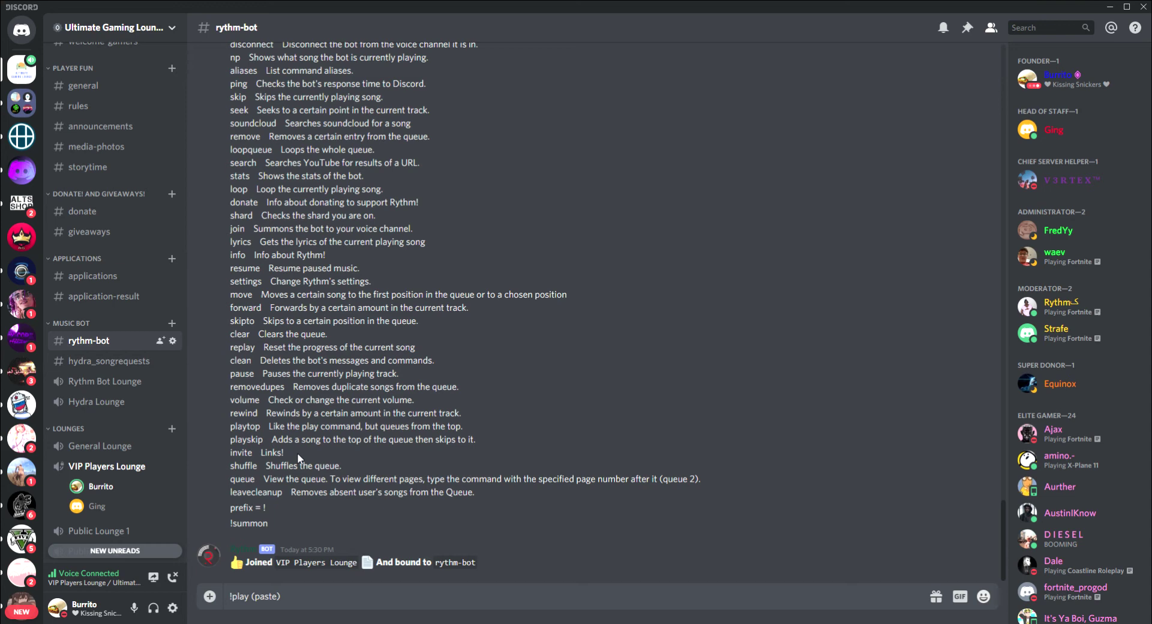
left_click_drag(285, 598, 228, 598)
left_click(299, 602)
key("BackSpace")
key("BackSpace")
key("BackSpace")
key("BackSpace")
key("BackSpace")
key("BackSpace")
key("BackSpace")
key("BackSpace")
key("BackSpace")
key("BackSpace")
key("BackSpace")
key("BackSpace")
key("BackSpace")
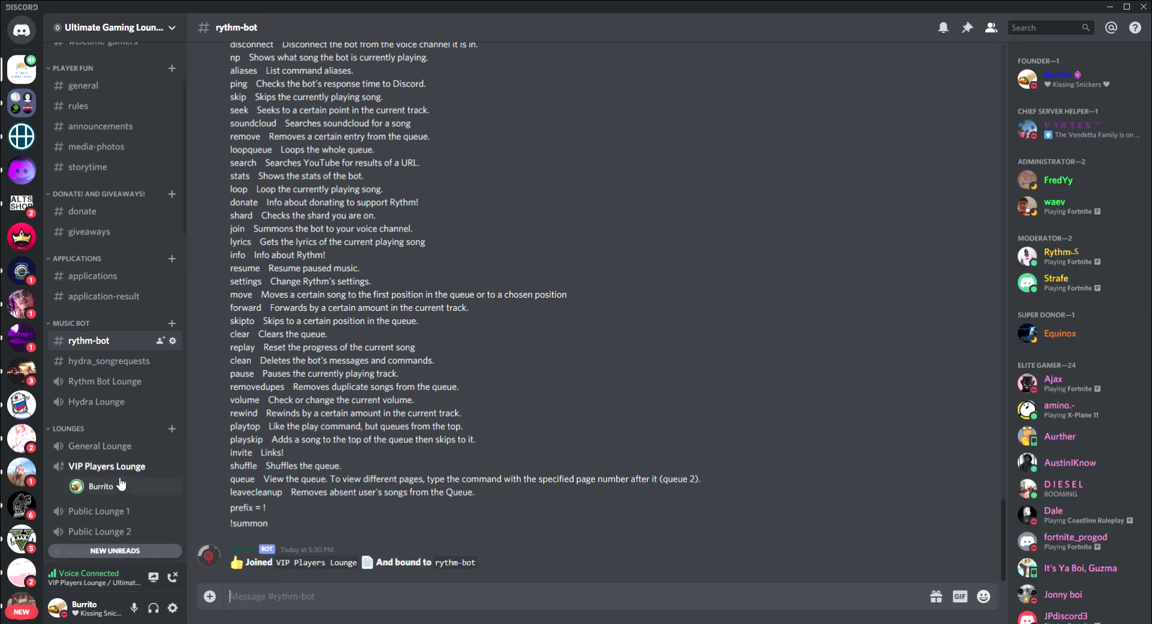
Draft the command "!play" in the rythm-bot message field, with the command list's play entry in view.
scroll(294, 290, "up", 1)
scroll(293, 287, "up", 4)
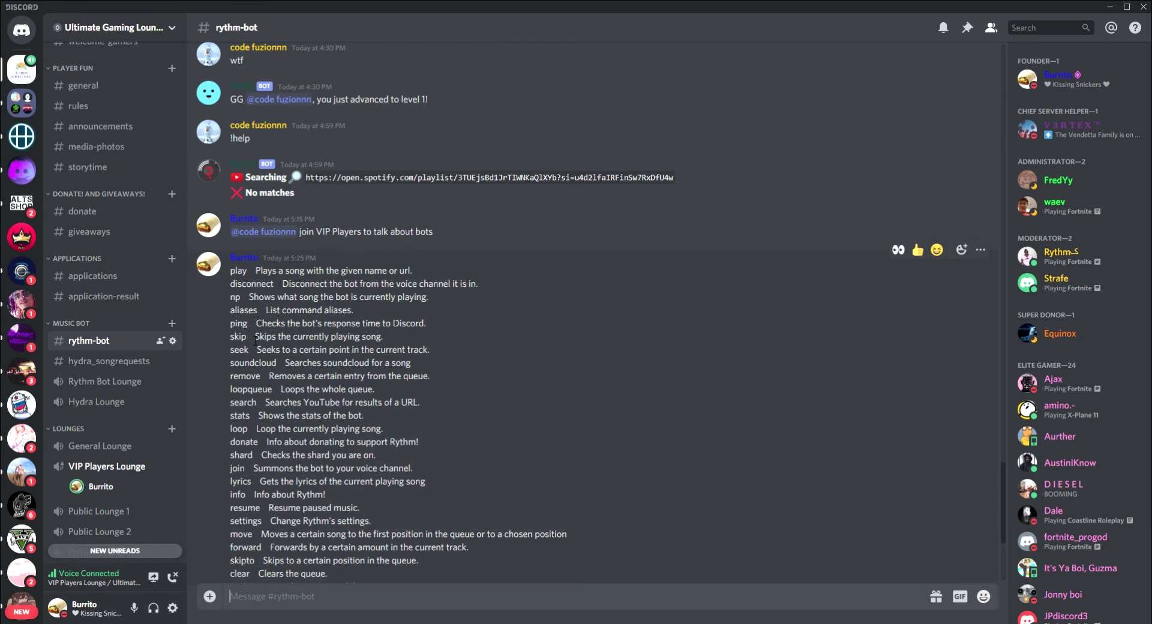
type("!play")
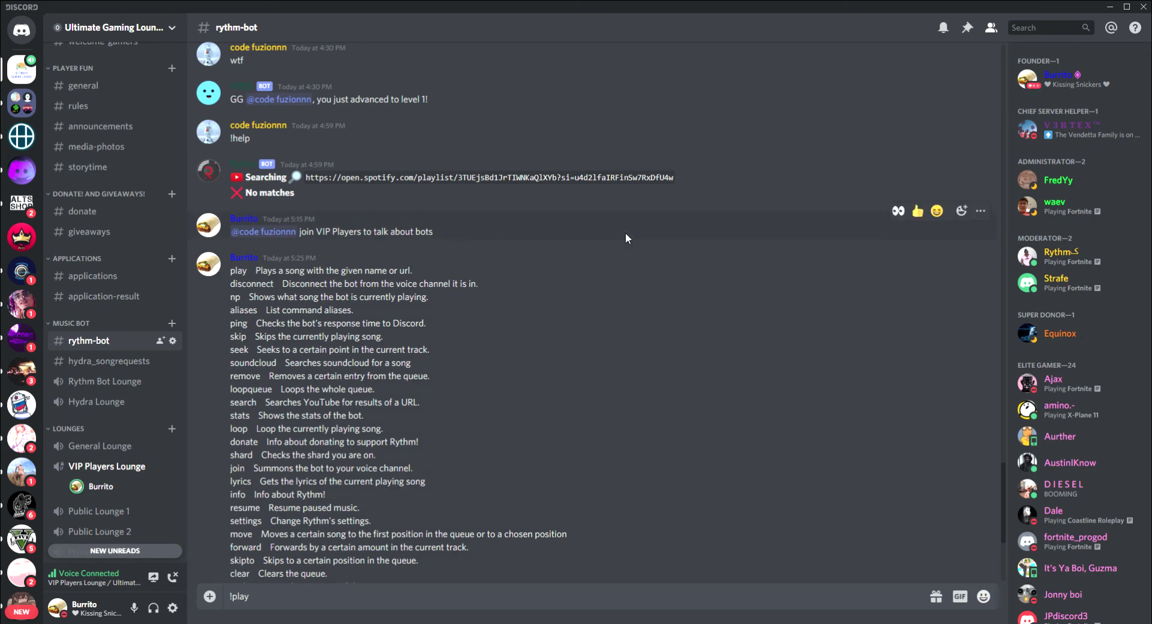
Open the hydra_songrequests channel to show the Hydra music bot's player controls.
left_click(111, 363)
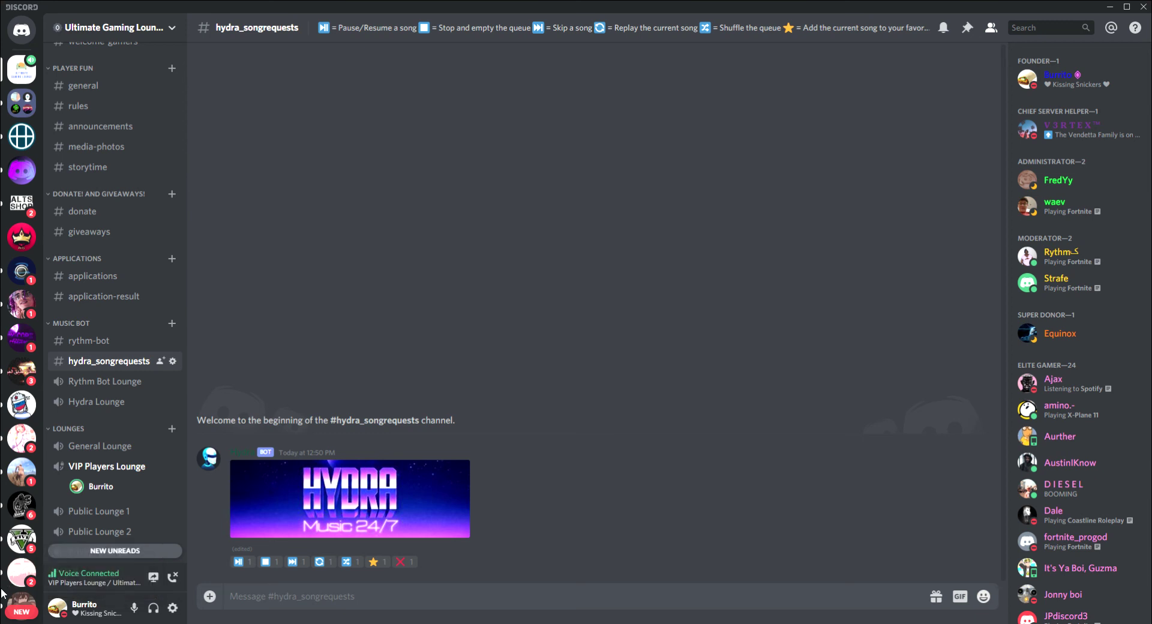
scroll(55, 218, "up", 3)
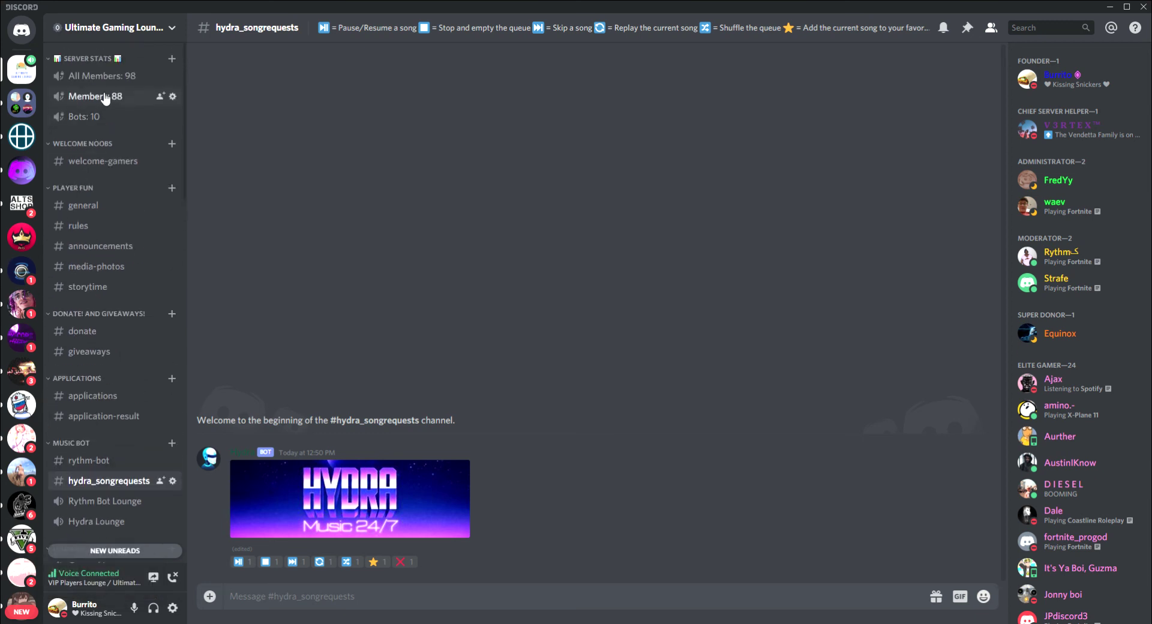